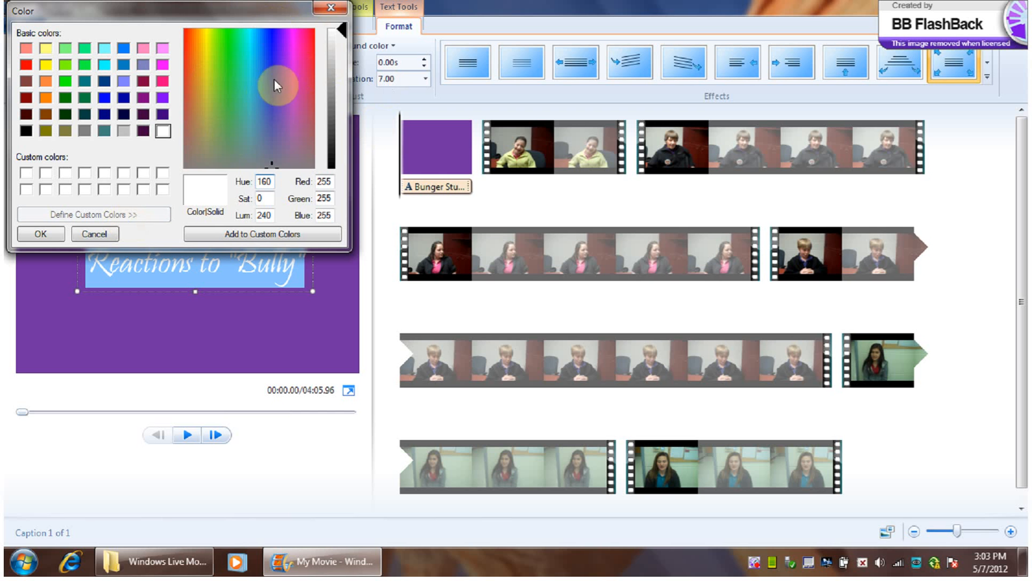
{"action": "left_click", "coordinate": [333, 8]}
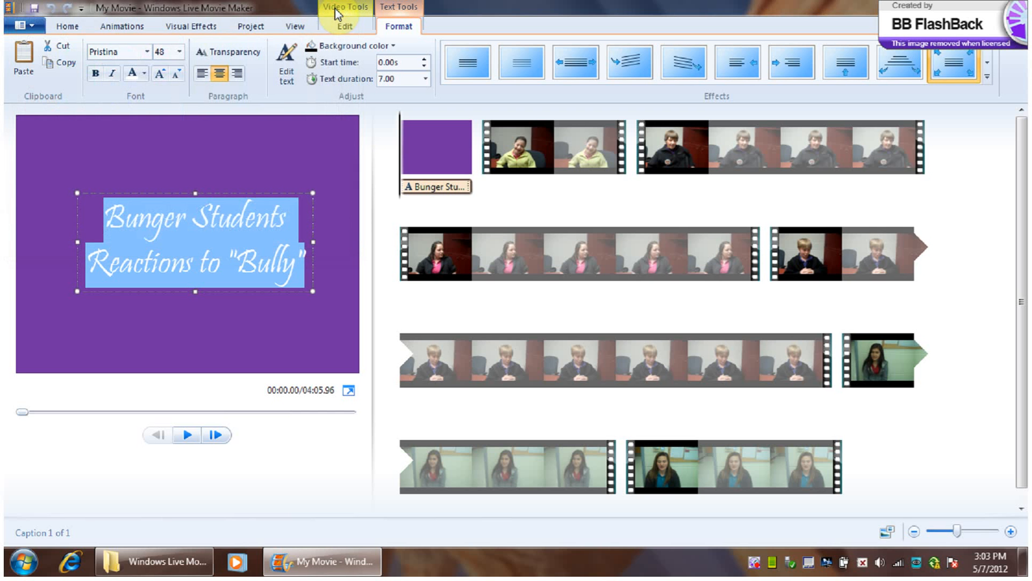
{"action": "key", "text": "Delete"}
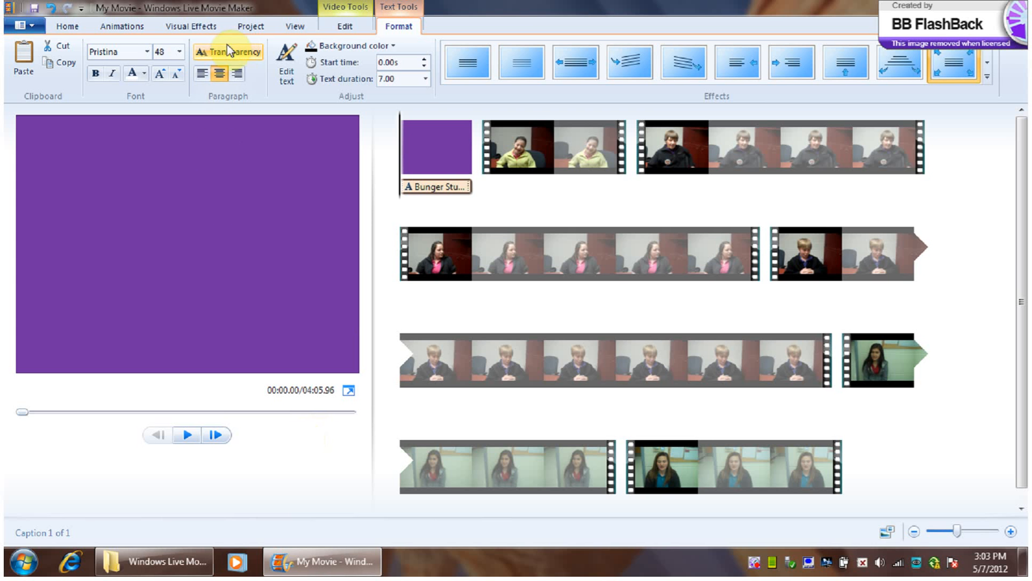
{"action": "key", "text": "ctrl+z"}
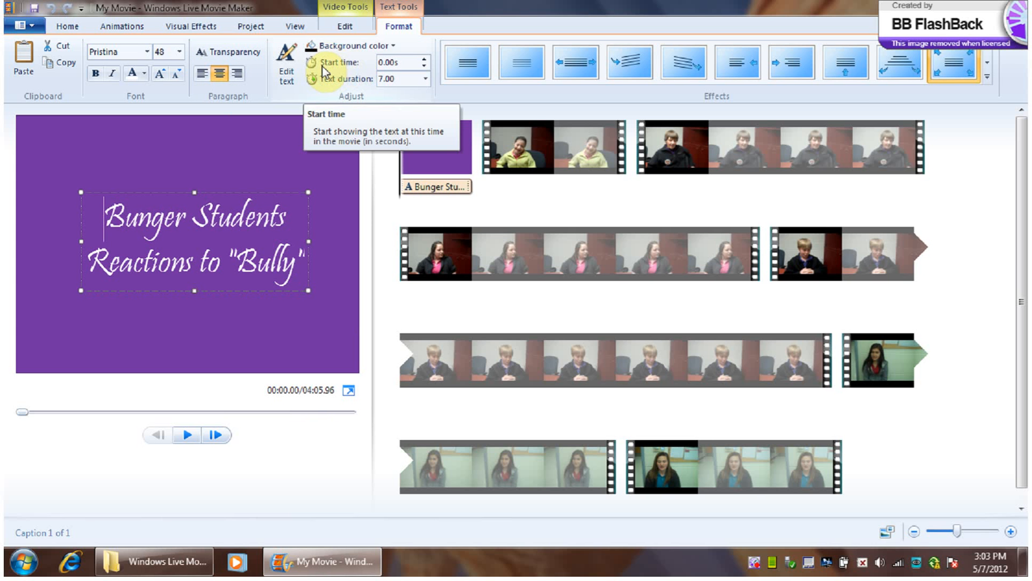
- Set the opening title text's duration to 5.00 seconds and play back the start of the movie
{"action": "left_click", "coordinate": [425, 80]}
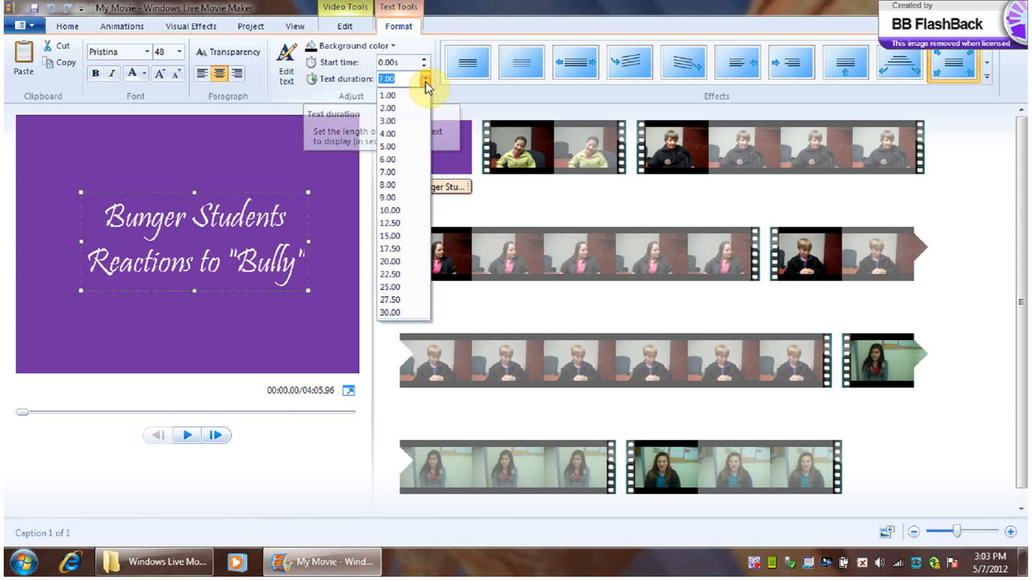
{"action": "left_click", "coordinate": [392, 148]}
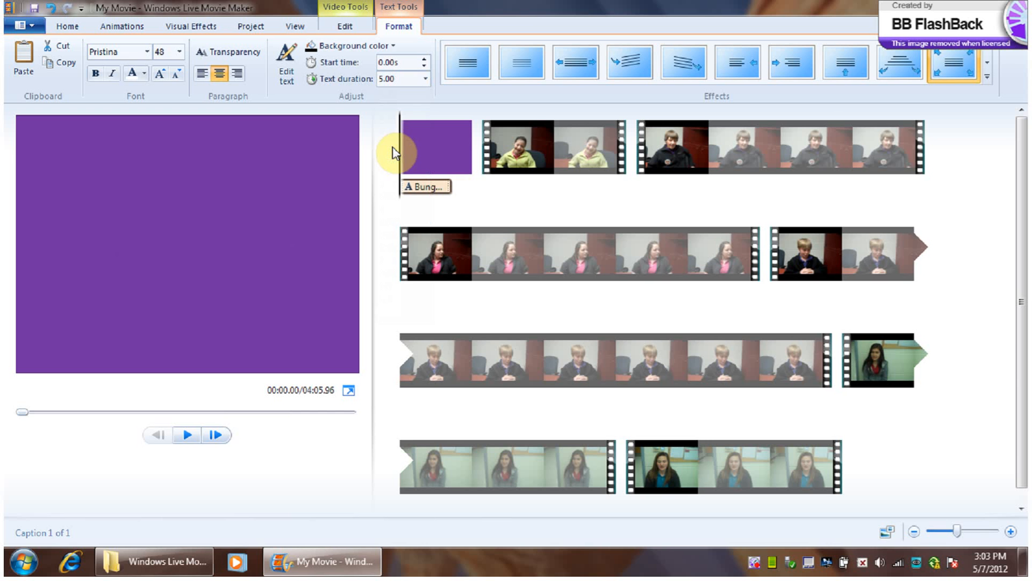
{"action": "left_click", "coordinate": [187, 435]}
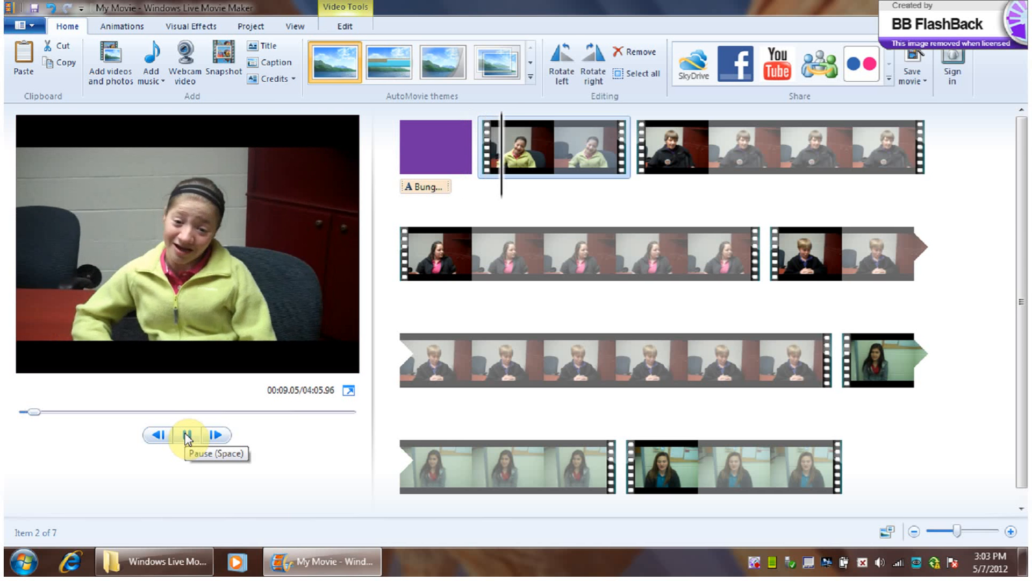
{"action": "left_click", "coordinate": [187, 435]}
- Set the purple title background clip's duration to 5 seconds to match its text
{"action": "left_click", "coordinate": [430, 170]}
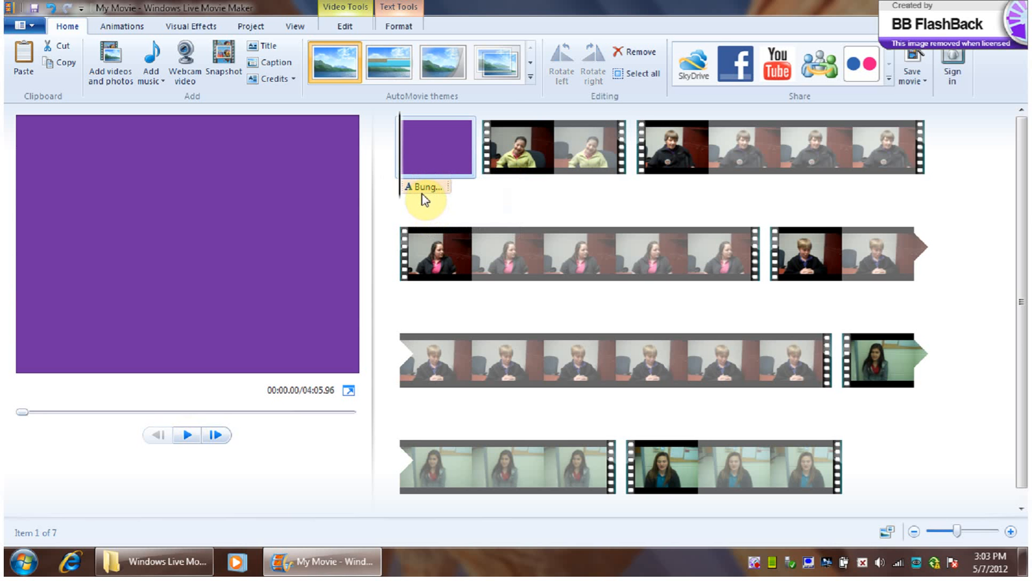
{"action": "left_click", "coordinate": [421, 191]}
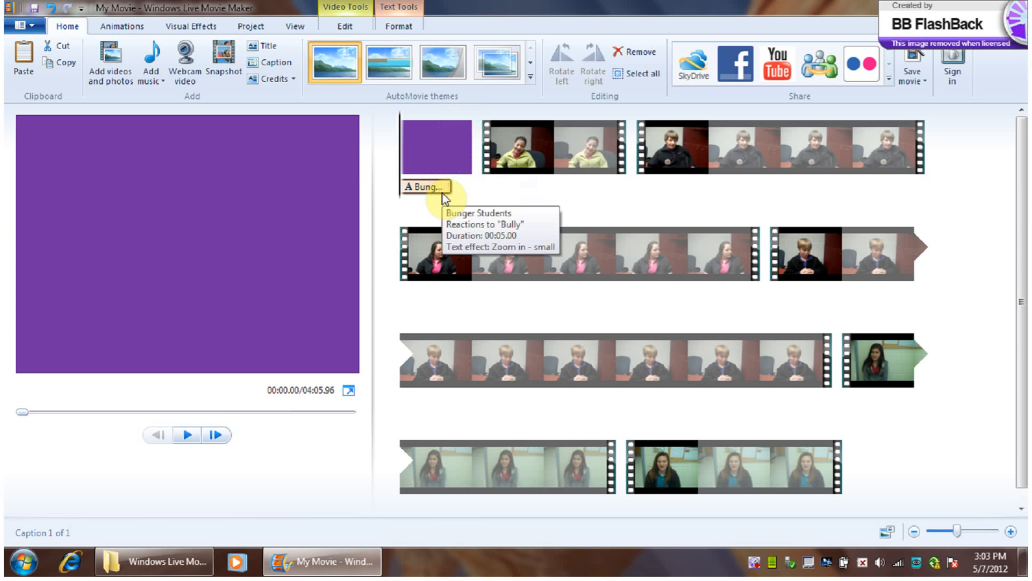
{"action": "left_click", "coordinate": [478, 147]}
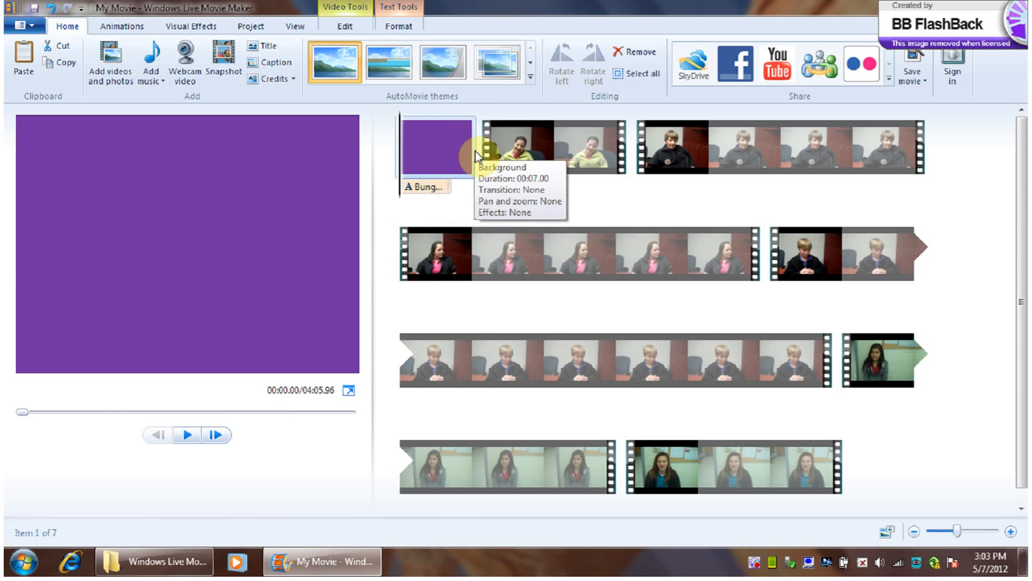
{"action": "double_click", "coordinate": [475, 157]}
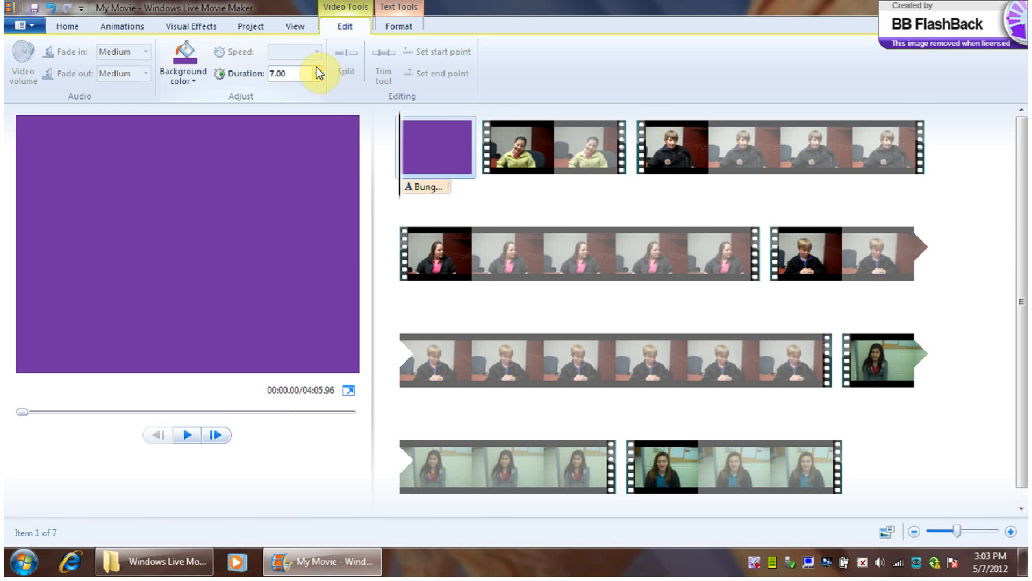
{"action": "left_click", "coordinate": [291, 76]}
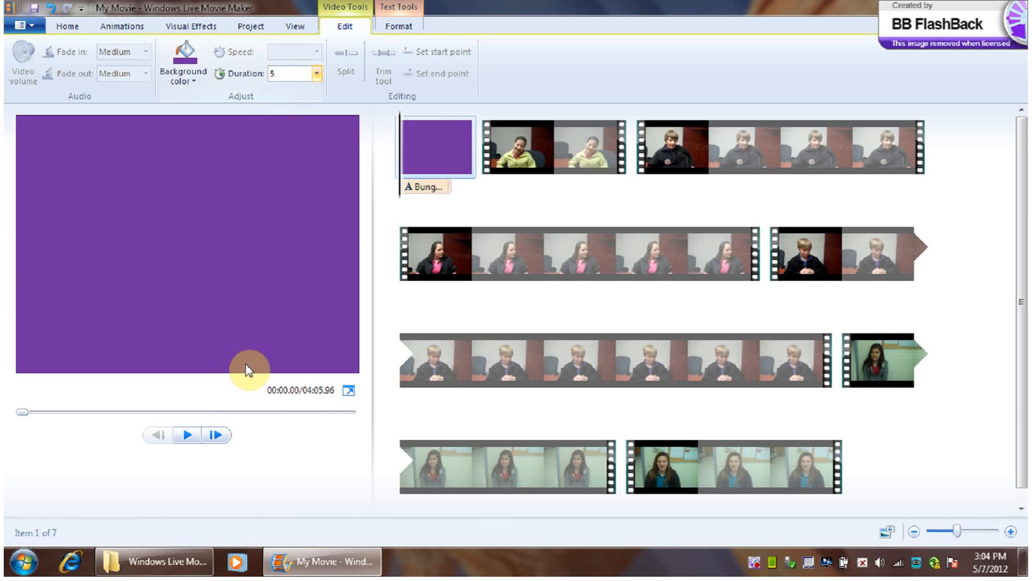
{"action": "left_click", "coordinate": [288, 466]}
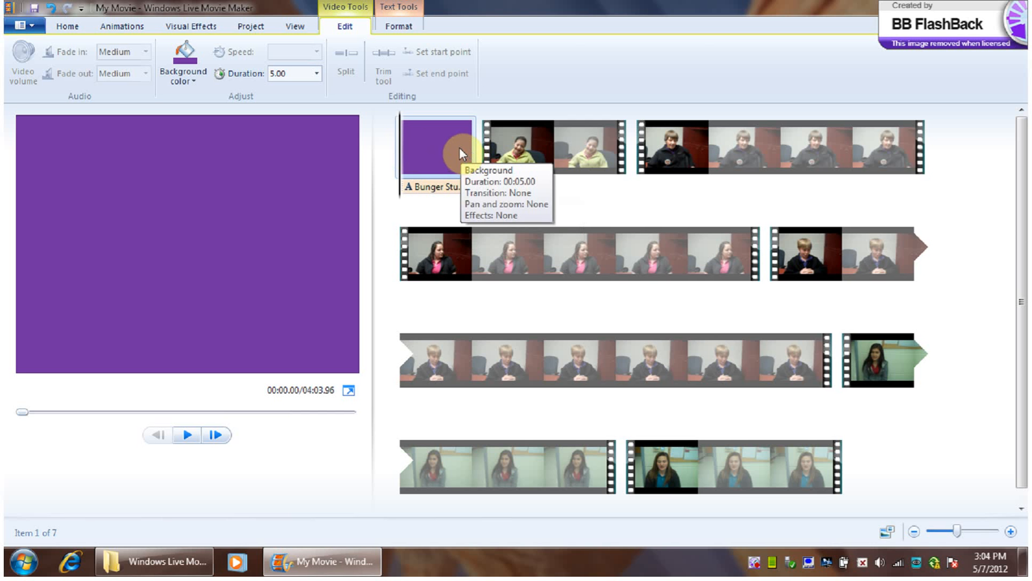
- Add a caption with the student's first name to the first video clip and move it into the black band below the picture
{"action": "left_click", "coordinate": [67, 27]}
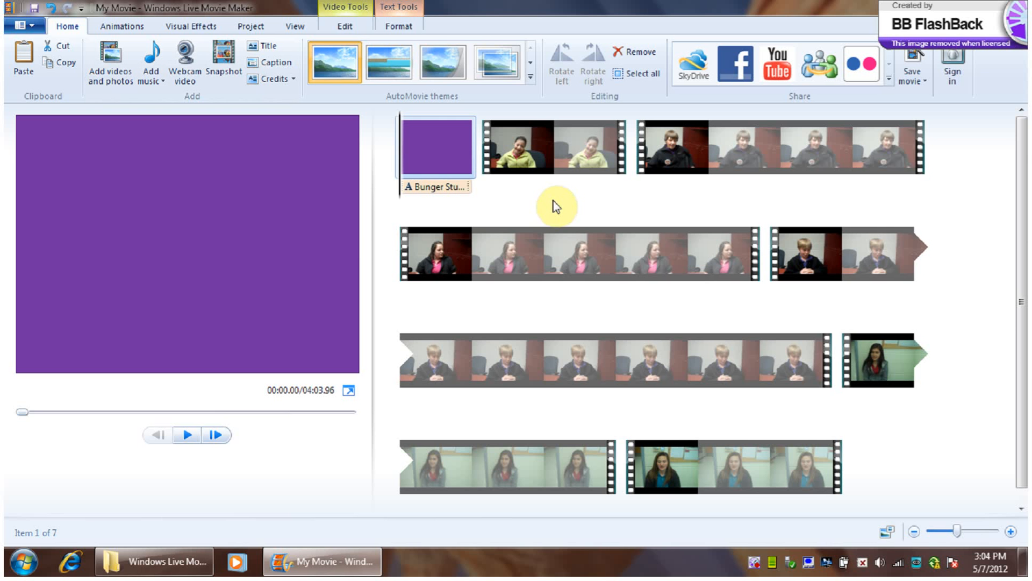
{"action": "left_click", "coordinate": [543, 139]}
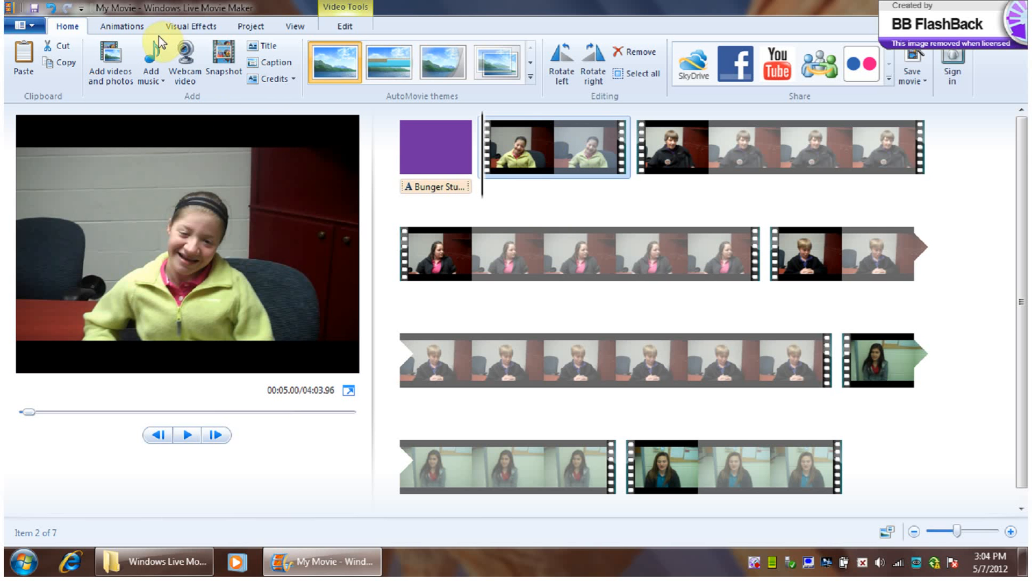
{"action": "left_click", "coordinate": [280, 66]}
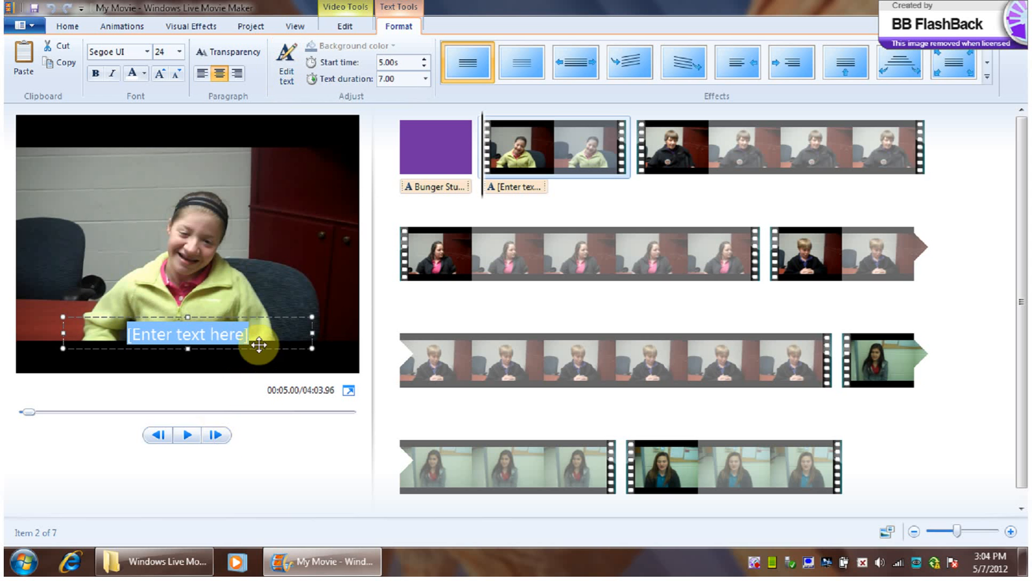
{"action": "left_click", "coordinate": [110, 336]}
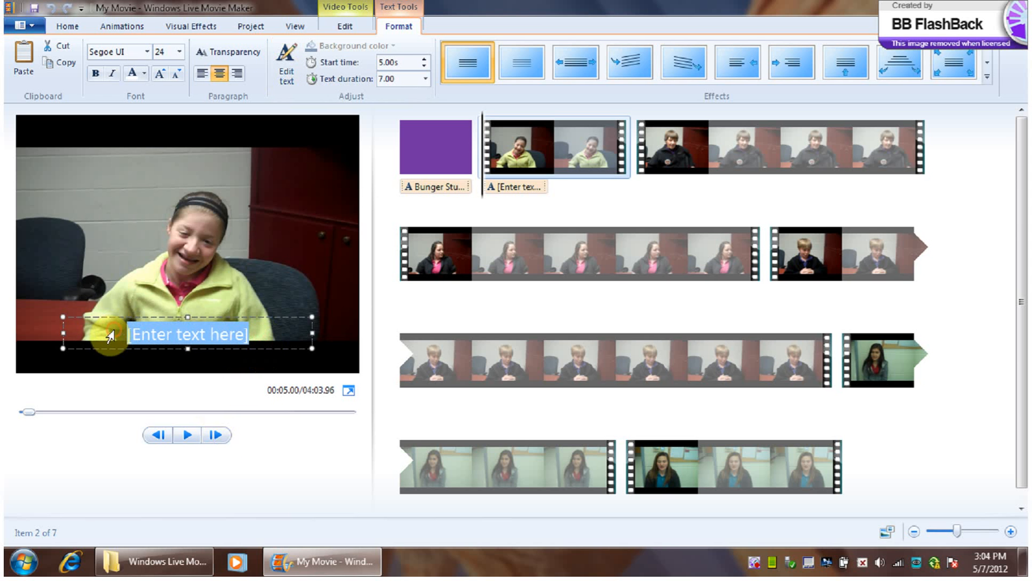
{"action": "type", "text": "Morgo"}
{"action": "key", "text": "BackSpace"}
{"action": "type", "text": "an"}
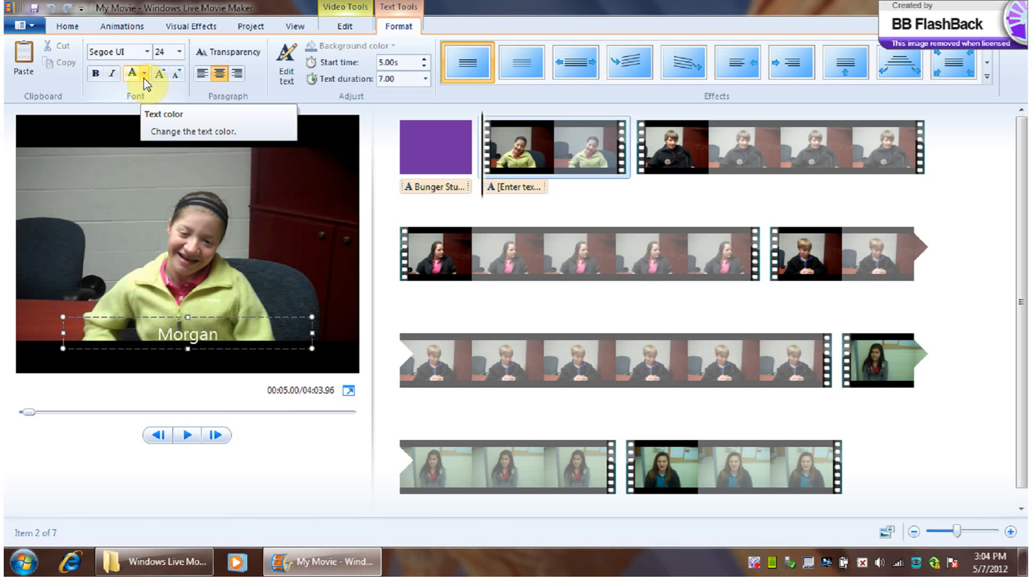
{"action": "left_click_drag", "start_coordinate": [248, 323], "coordinate": [239, 342]}
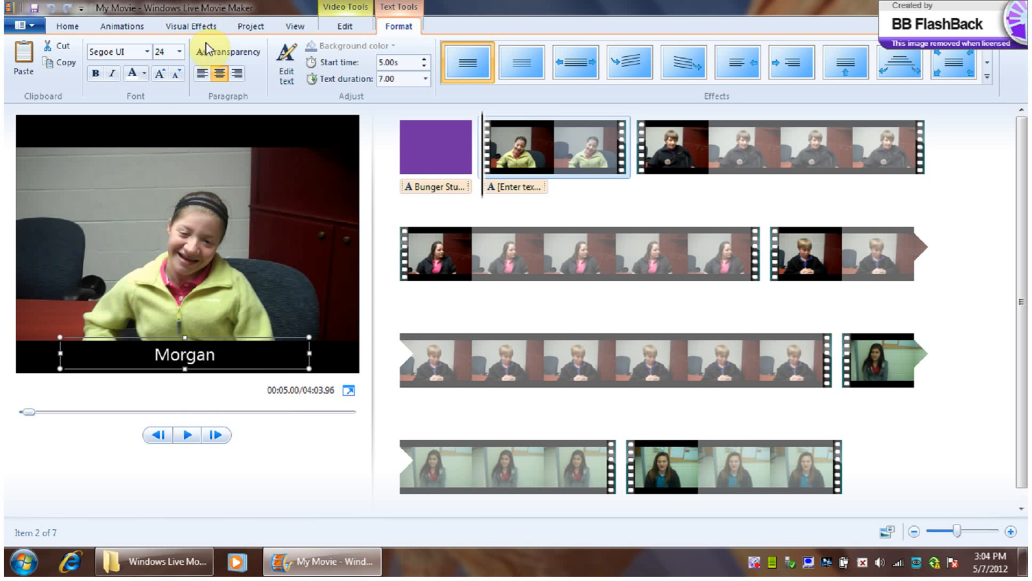
- Format the name caption in the Pristina font at size 28
{"action": "left_click", "coordinate": [148, 54]}
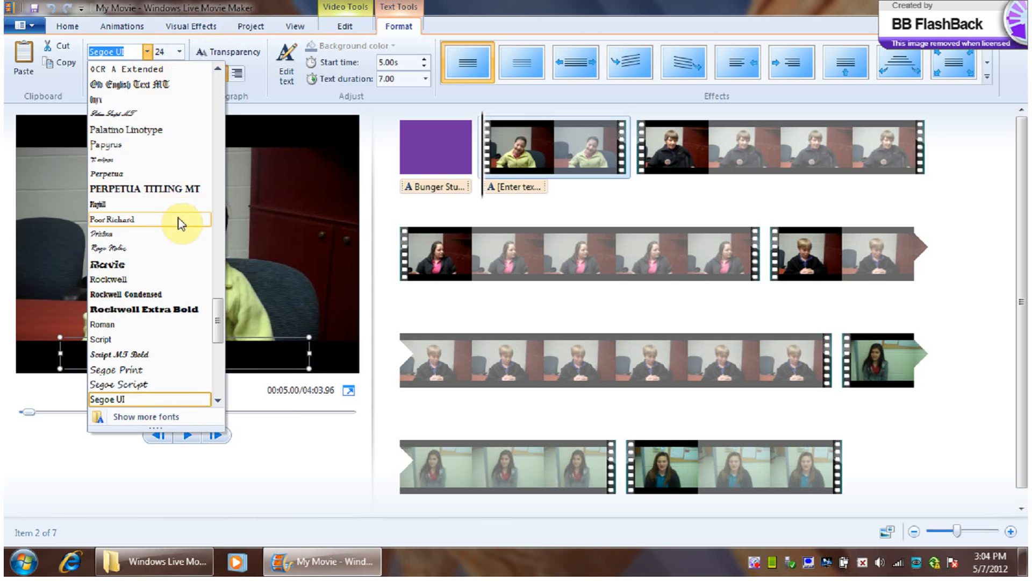
{"action": "left_click", "coordinate": [136, 233]}
{"action": "left_click", "coordinate": [160, 74]}
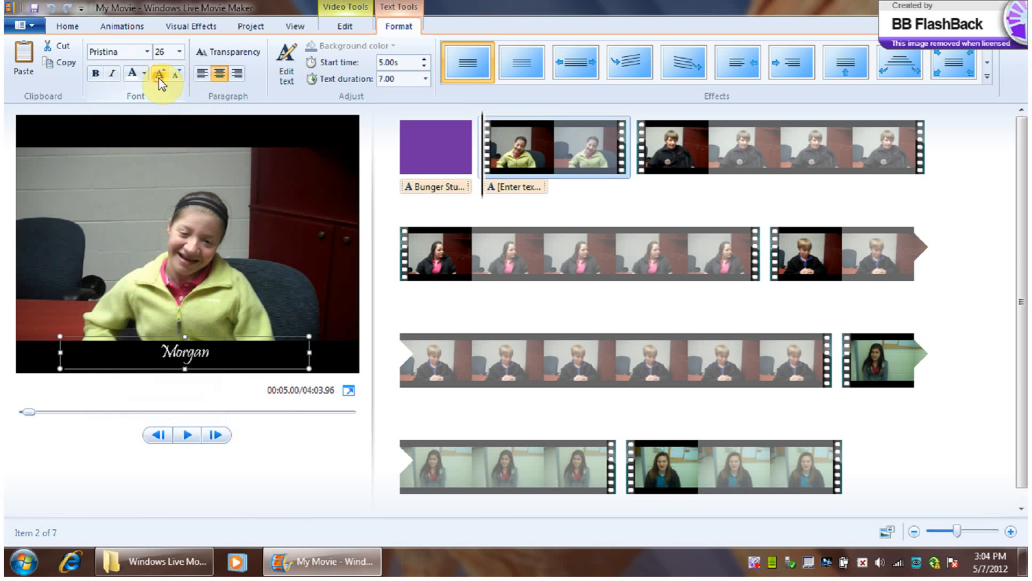
{"action": "left_click", "coordinate": [159, 74]}
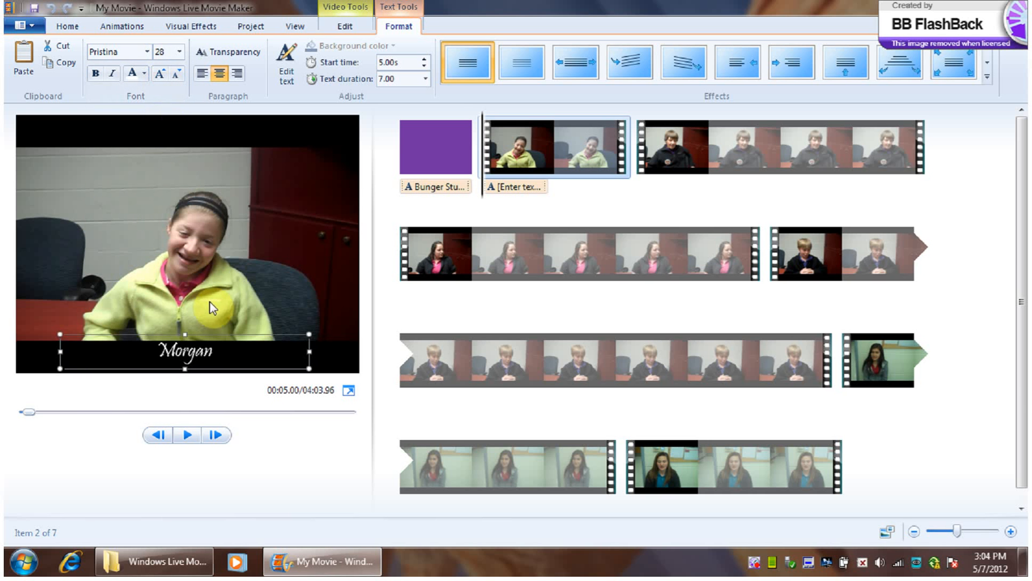
- Right-align the name caption and move it to the lower-right corner of the video frame
{"action": "left_click", "coordinate": [203, 74]}
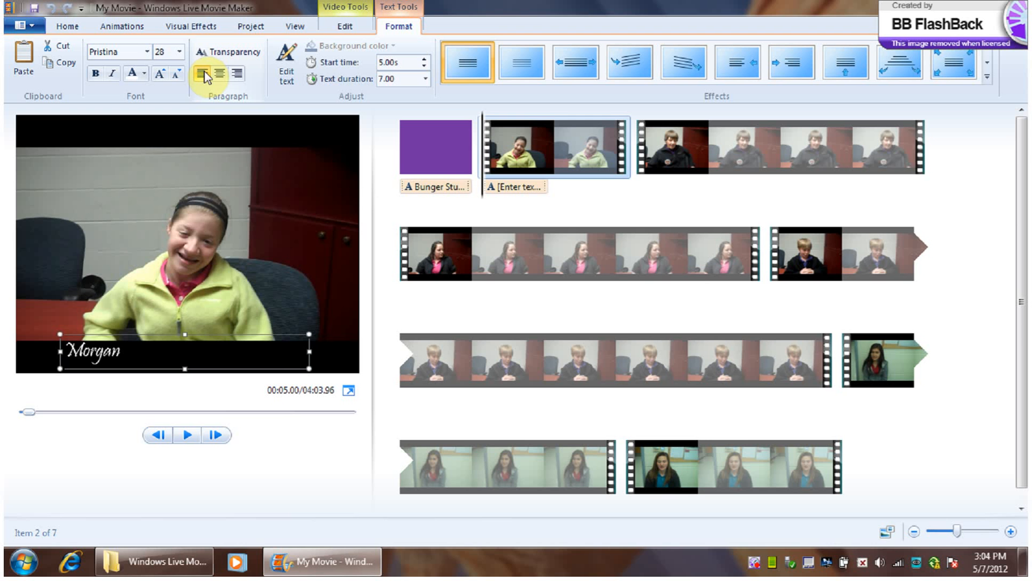
{"action": "left_click", "coordinate": [237, 74]}
{"action": "left_click_drag", "start_coordinate": [271, 334], "coordinate": [318, 347]}
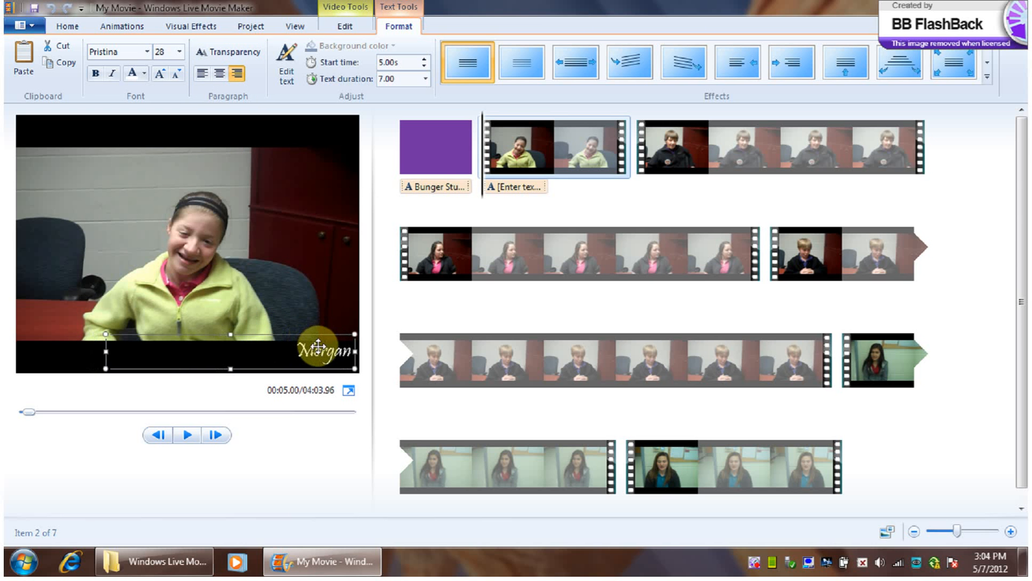
- Try a high transparency on the name caption and return it to fully opaque
{"action": "left_click", "coordinate": [228, 54]}
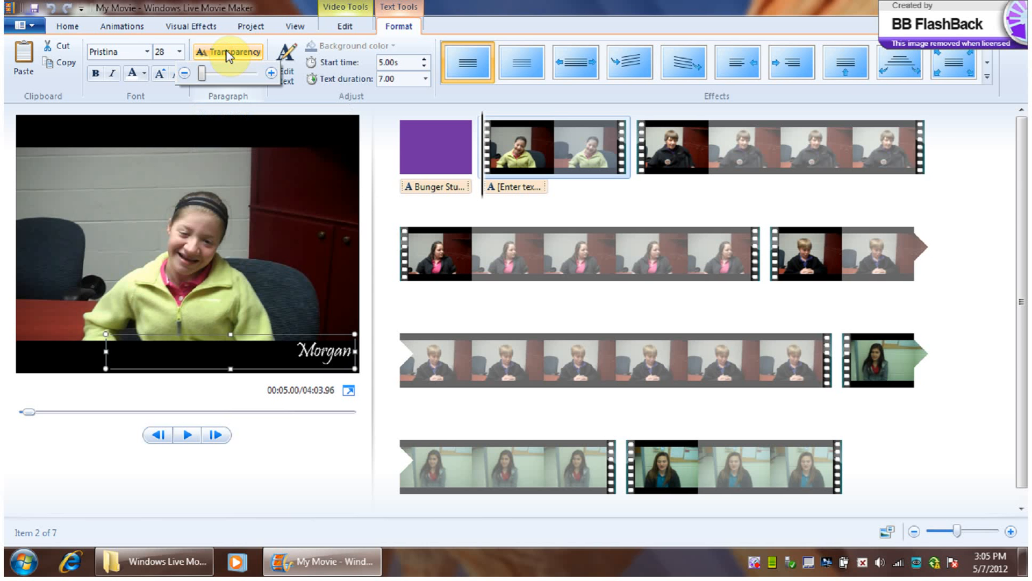
{"action": "left_click_drag", "start_coordinate": [230, 79], "coordinate": [286, 87]}
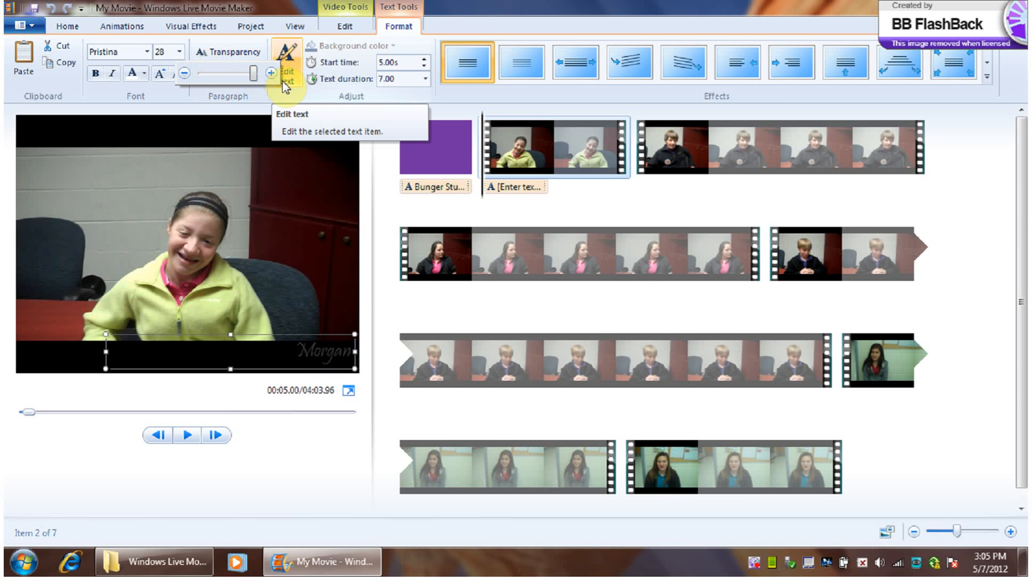
{"action": "left_click_drag", "start_coordinate": [253, 72], "coordinate": [194, 81]}
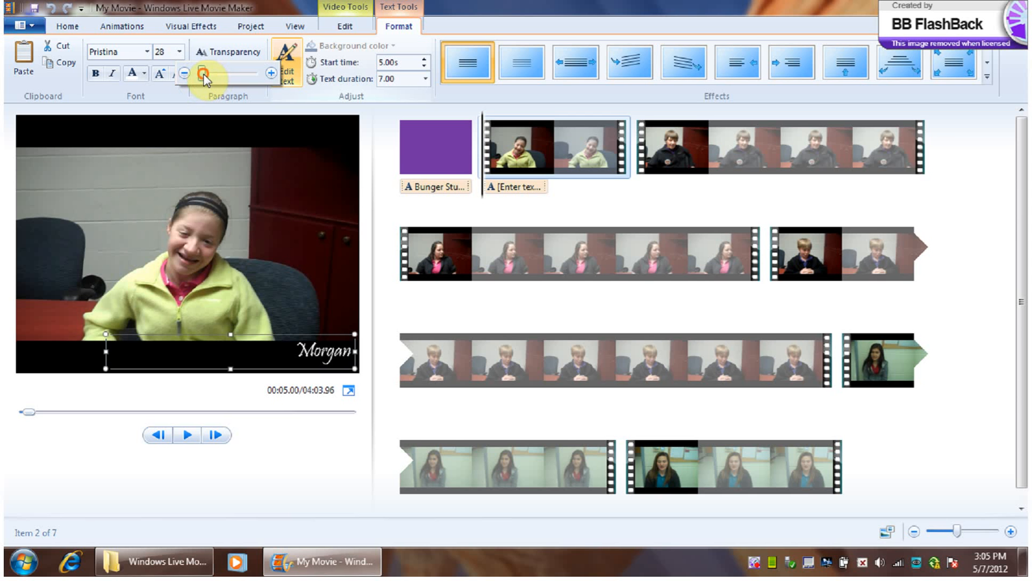
{"action": "left_click_drag", "start_coordinate": [217, 80], "coordinate": [188, 82]}
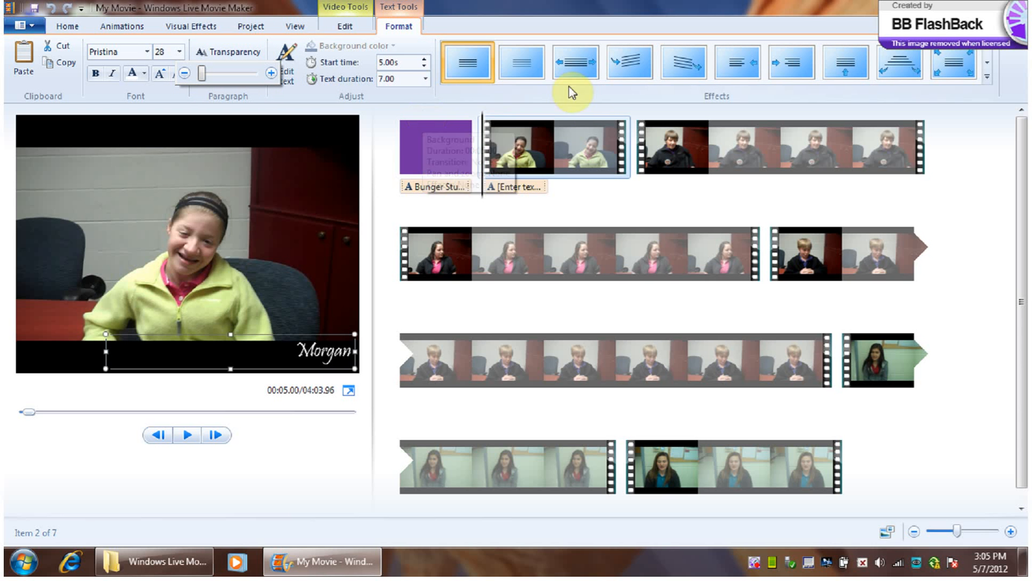
- Try several Emphasis and Fly text effects on the name caption
{"action": "left_click", "coordinate": [533, 62]}
{"action": "left_click", "coordinate": [584, 62]}
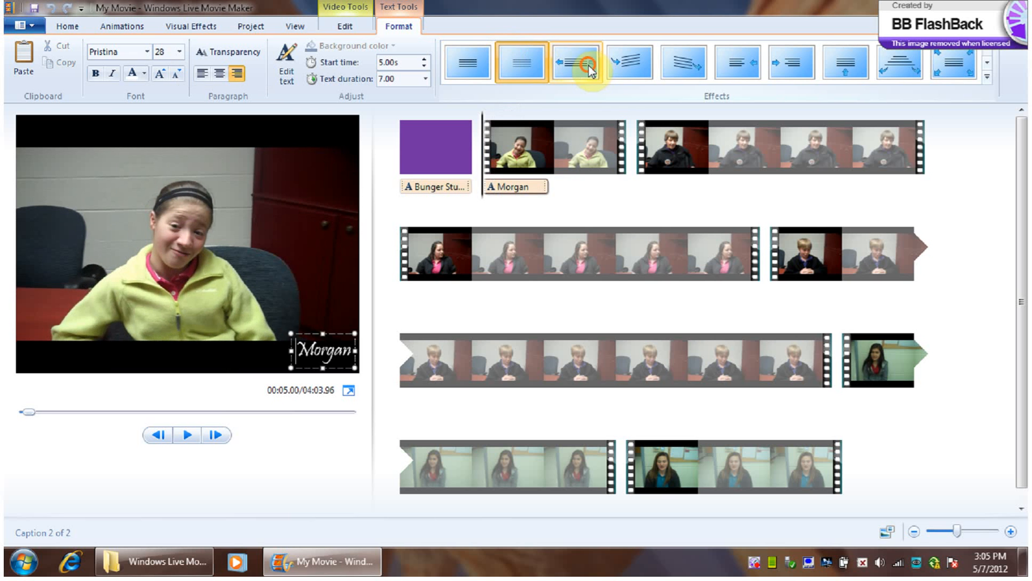
{"action": "left_click", "coordinate": [636, 72]}
{"action": "left_click", "coordinate": [686, 72]}
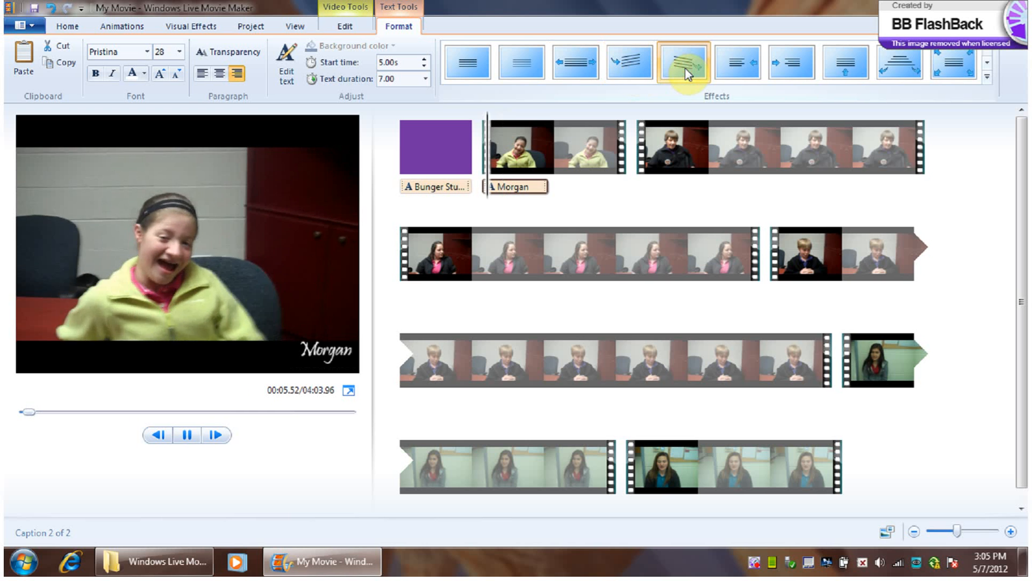
{"action": "left_click", "coordinate": [752, 70]}
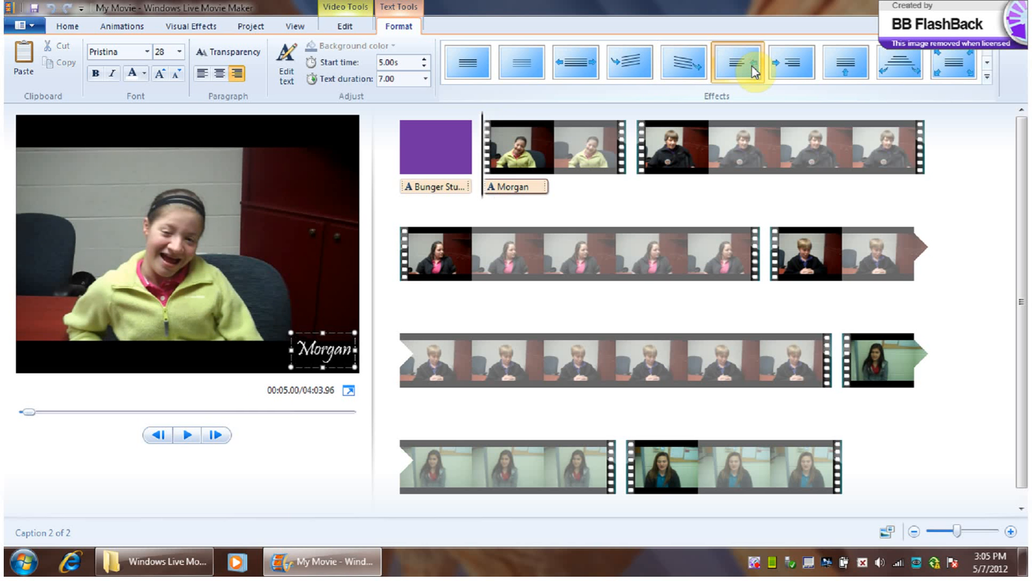
- Apply the Cinematic - burst 2 effect to the name caption and play back the captioned clip
{"action": "left_click", "coordinate": [988, 77]}
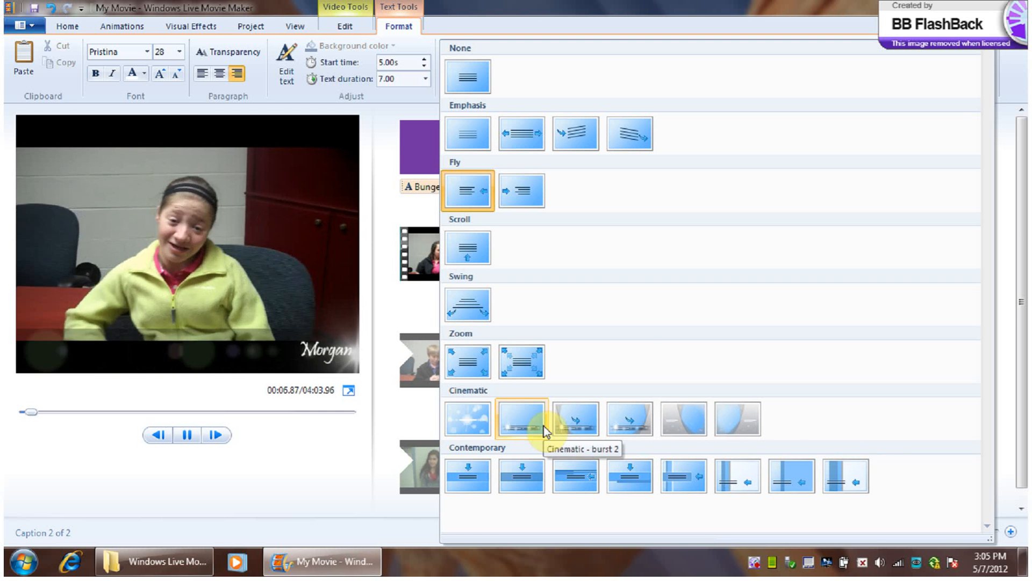
{"action": "left_click", "coordinate": [511, 424]}
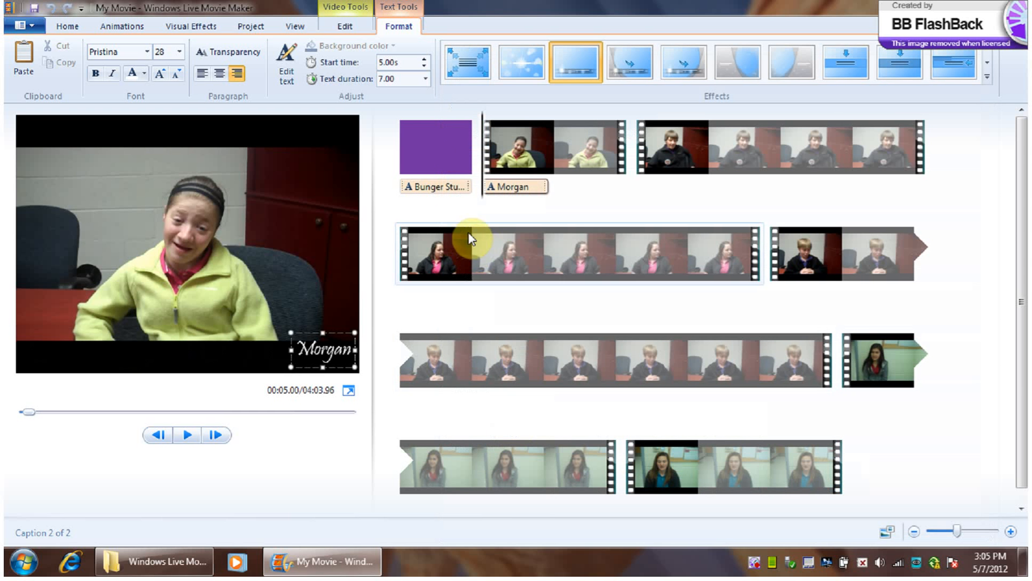
{"action": "left_click", "coordinate": [187, 436]}
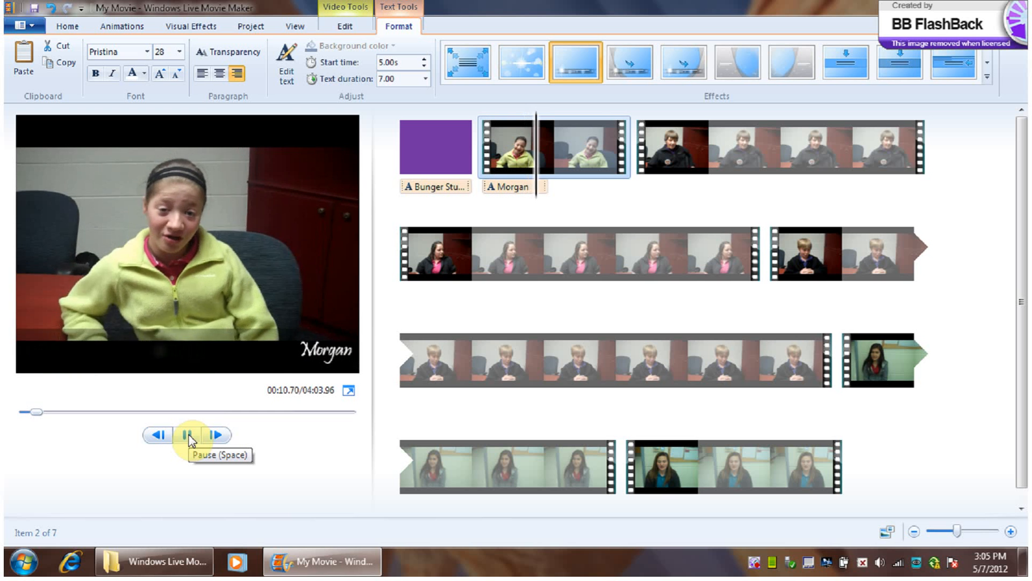
{"action": "left_click", "coordinate": [188, 437]}
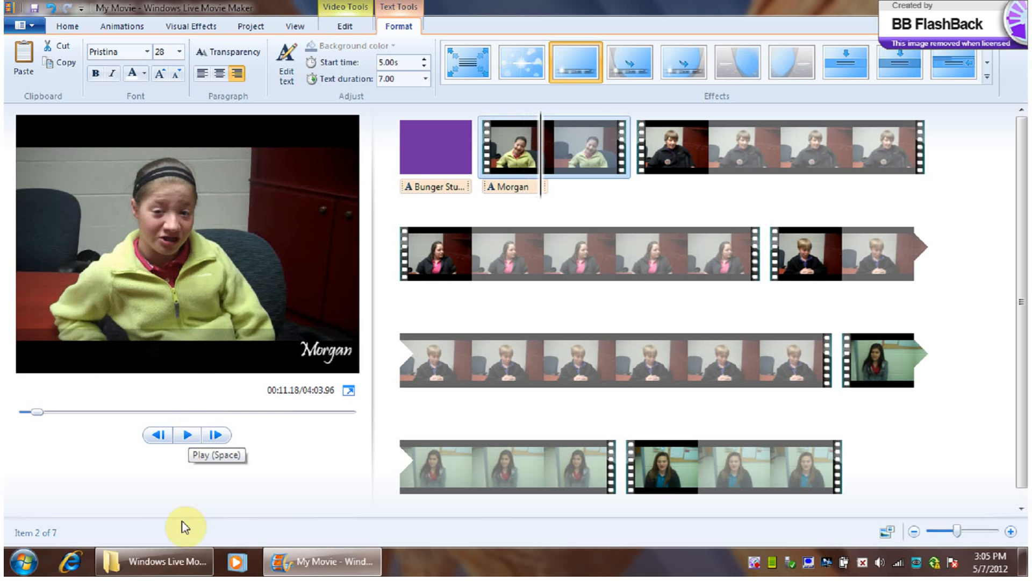
- Copy the name caption from the first interview clip to the second one and align it with that clip's start
{"action": "left_click", "coordinate": [511, 190]}
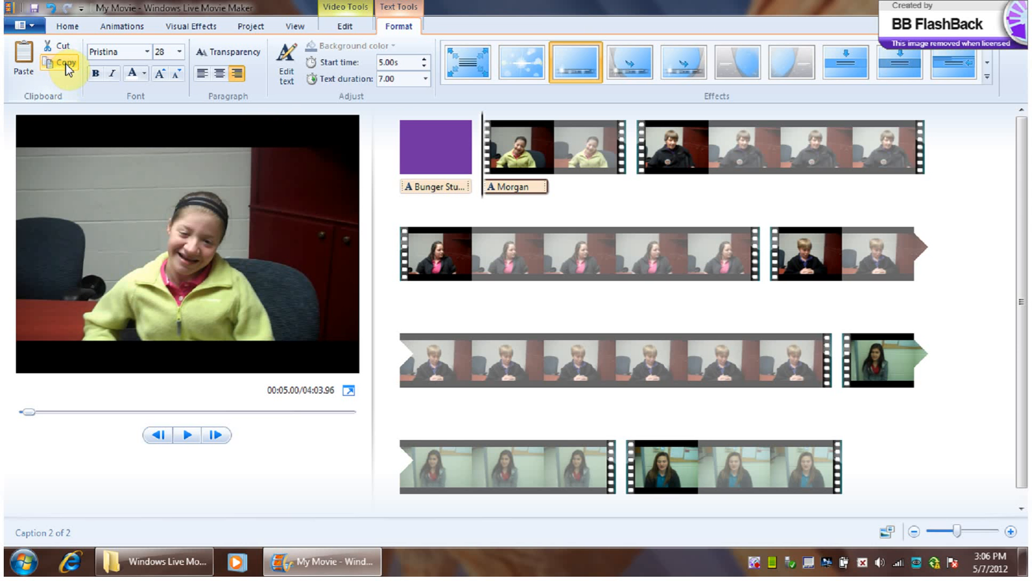
{"action": "left_click", "coordinate": [711, 172]}
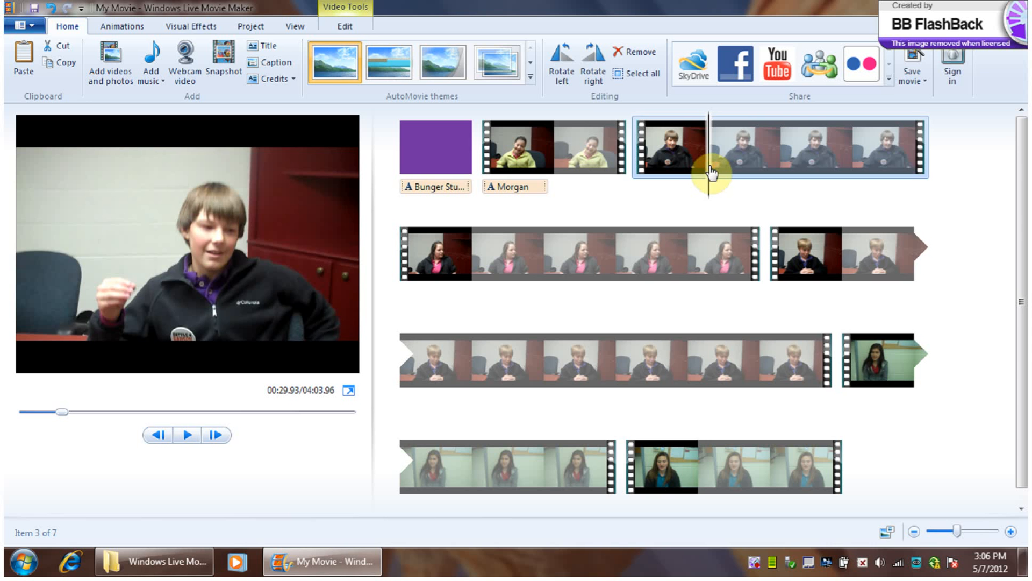
{"action": "left_click", "coordinate": [36, 66]}
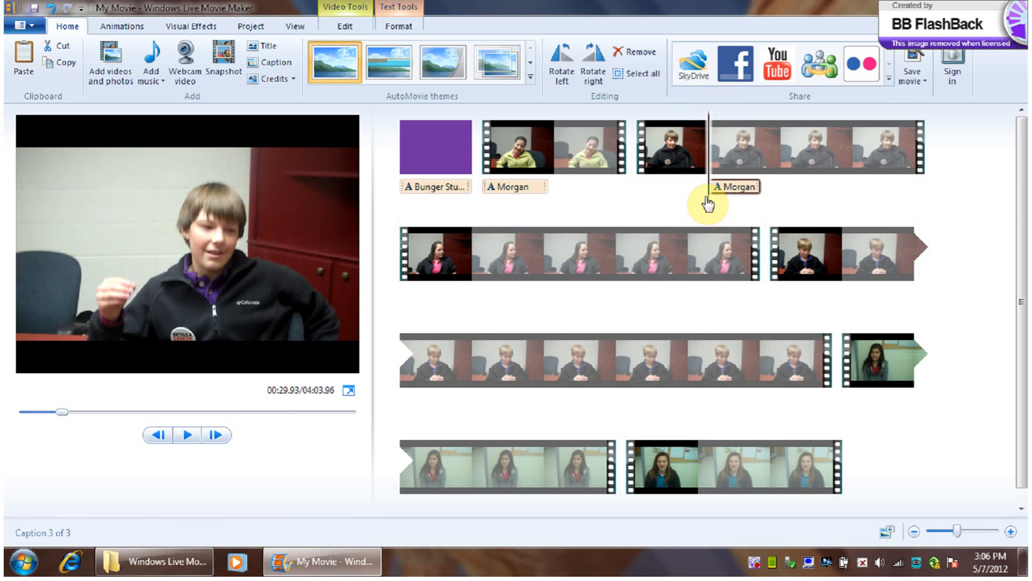
{"action": "left_click", "coordinate": [641, 203]}
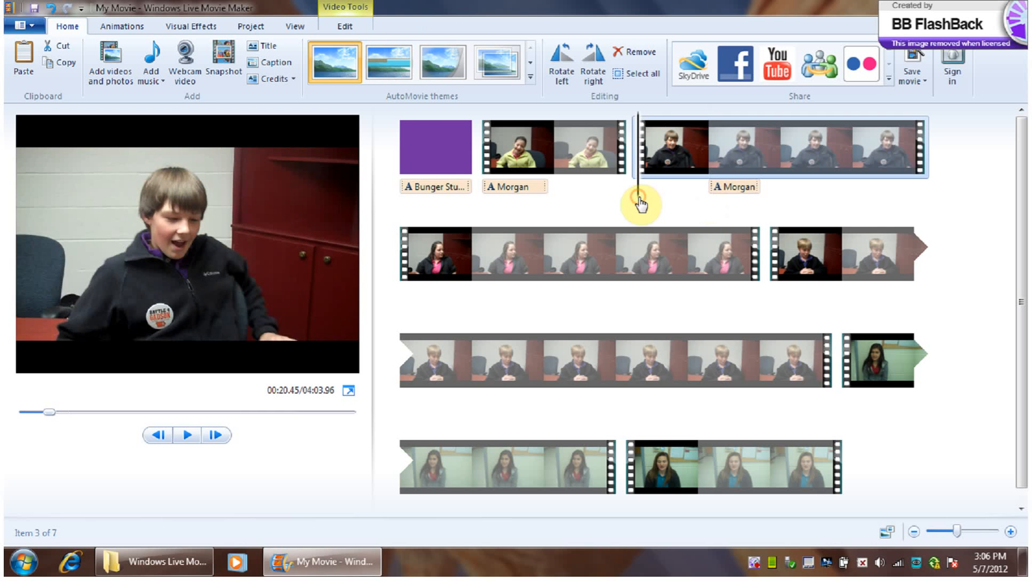
{"action": "left_click_drag", "start_coordinate": [723, 186], "coordinate": [642, 195]}
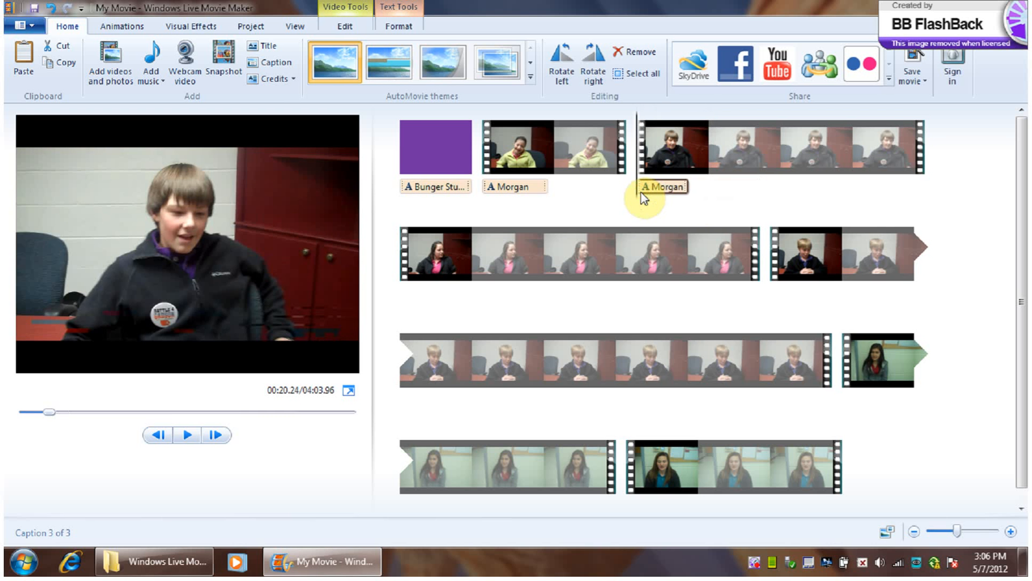
- Replace the text of the copied caption on the second interview clip with that student's first name
{"action": "left_click", "coordinate": [669, 189]}
{"action": "left_click", "coordinate": [312, 352]}
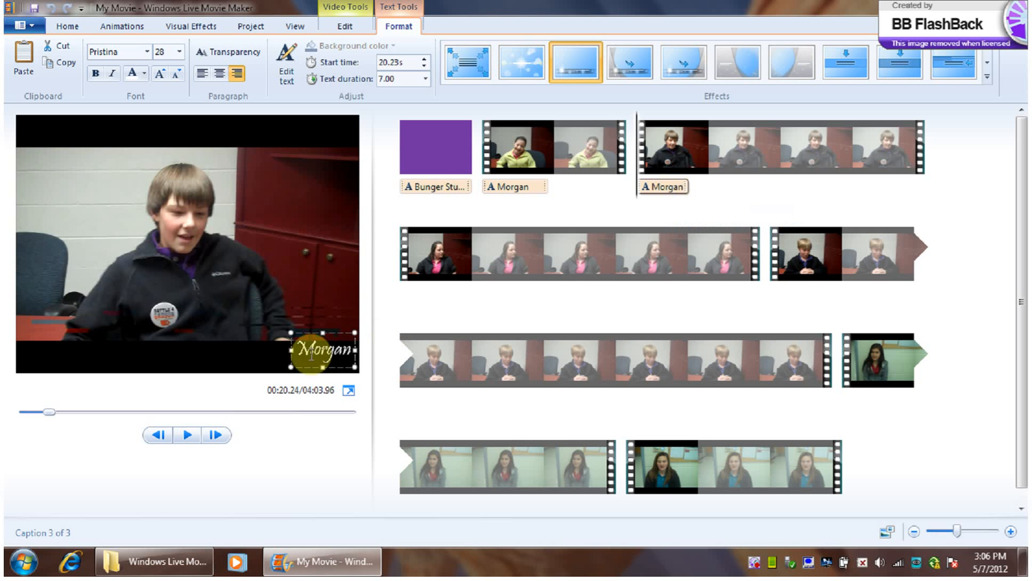
{"action": "left_click_drag", "start_coordinate": [293, 345], "coordinate": [371, 358]}
{"action": "type", "text": "Hunter"}
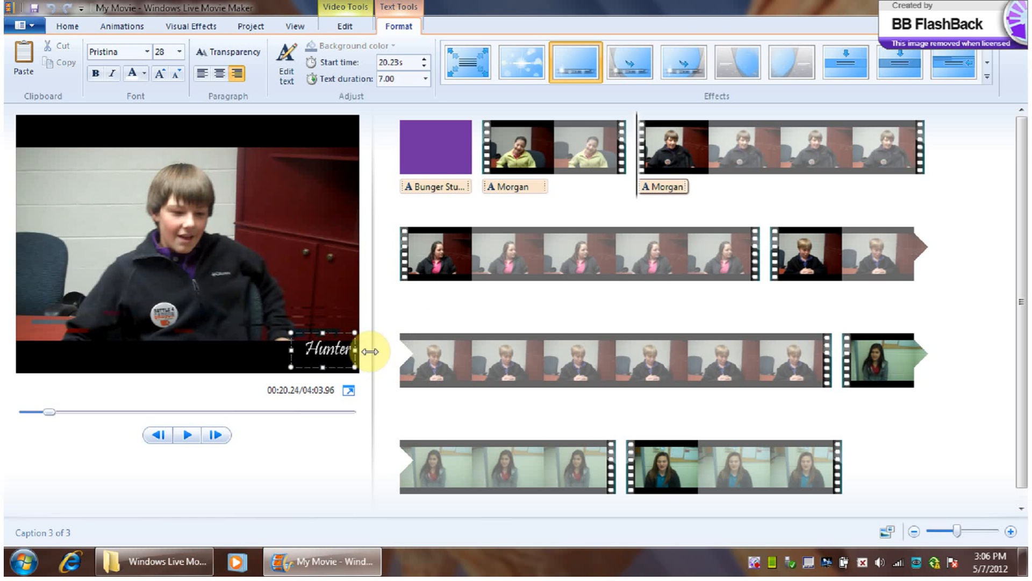